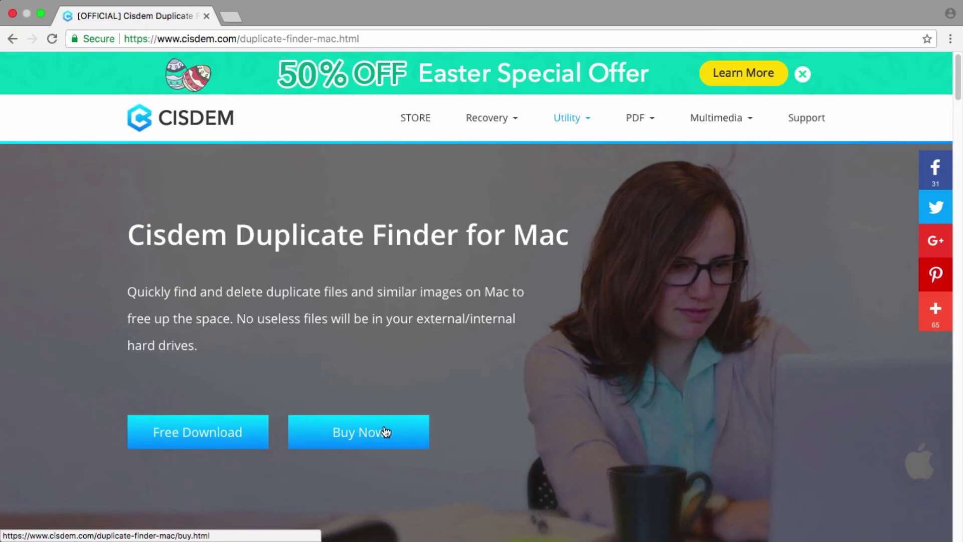
- Exit full-screen Chrome, minimize it and launch Cisdem Duplicate Finder from Launchpad
click(379, 432)
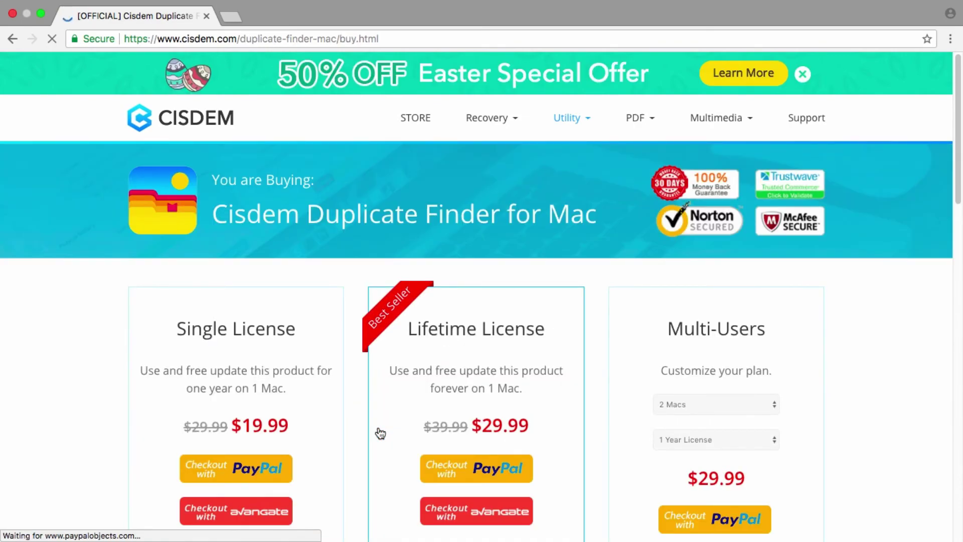
scroll(379, 433, down, 1)
scroll(380, 432, down, 5)
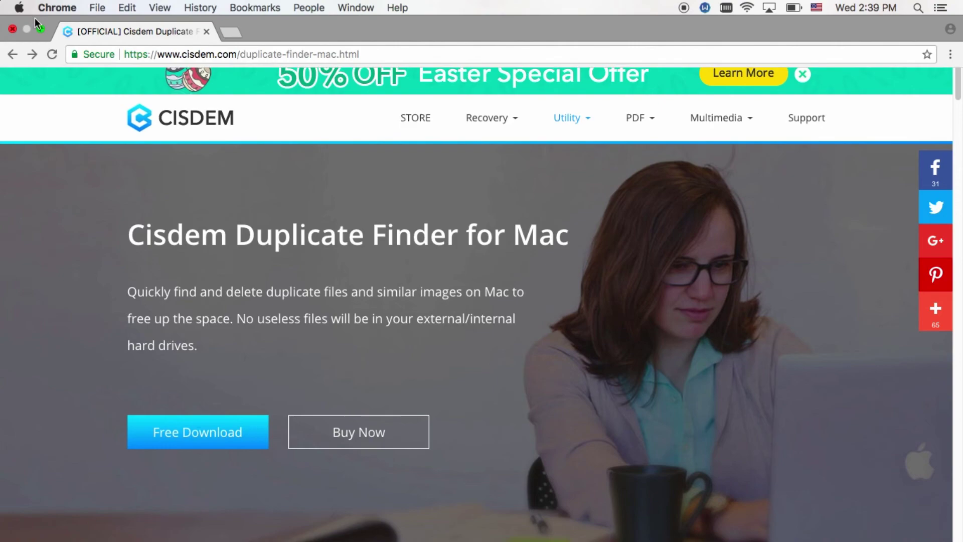
click(40, 29)
click(59, 31)
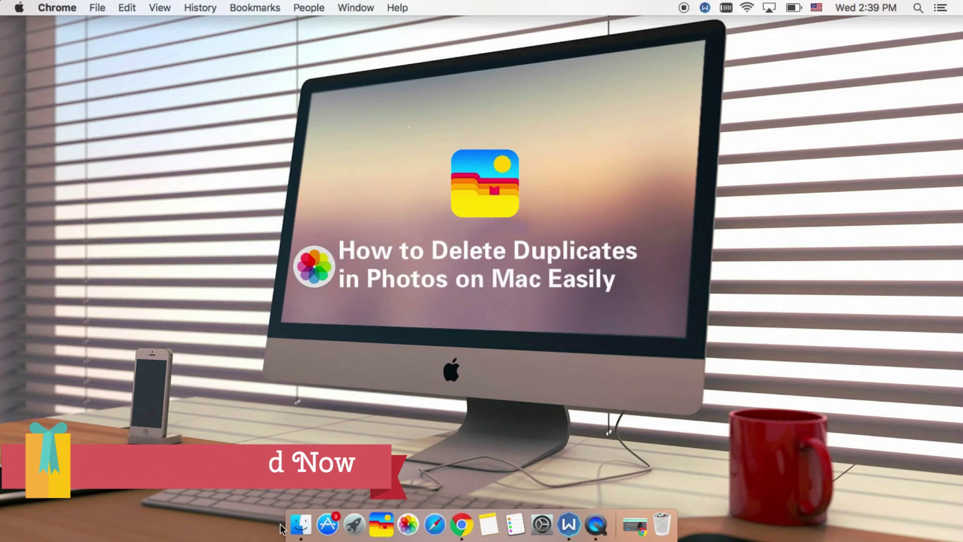
click(355, 524)
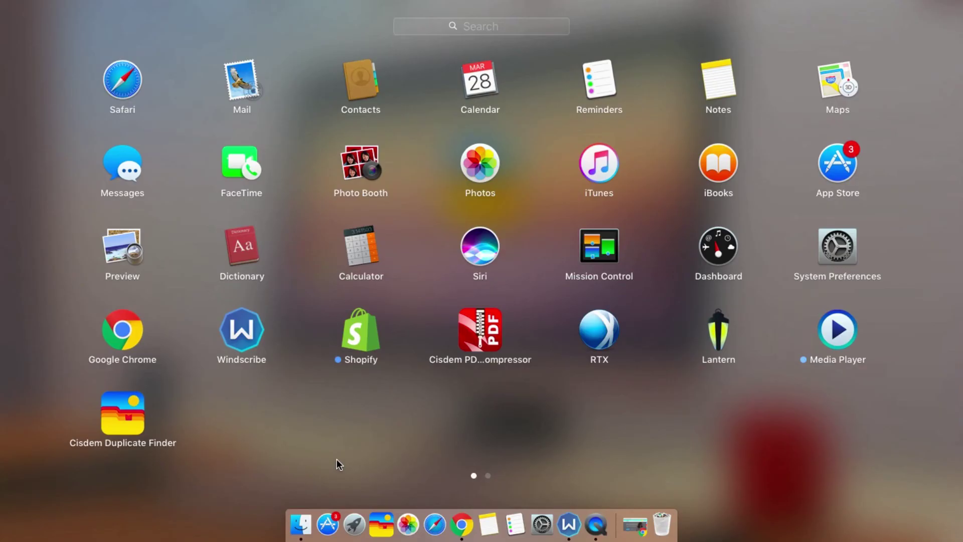
click(126, 432)
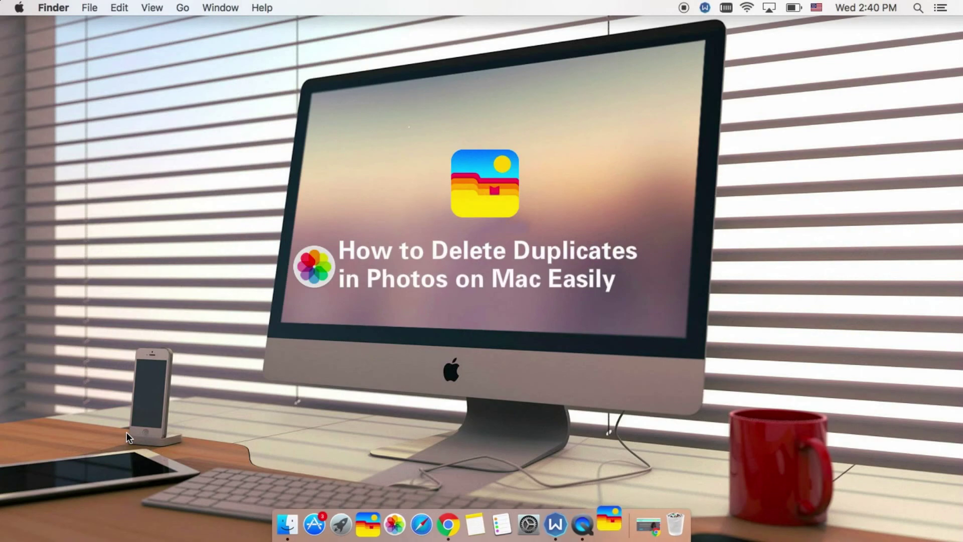
- Add Photos from the Applications folder as the folder to scan
click(319, 290)
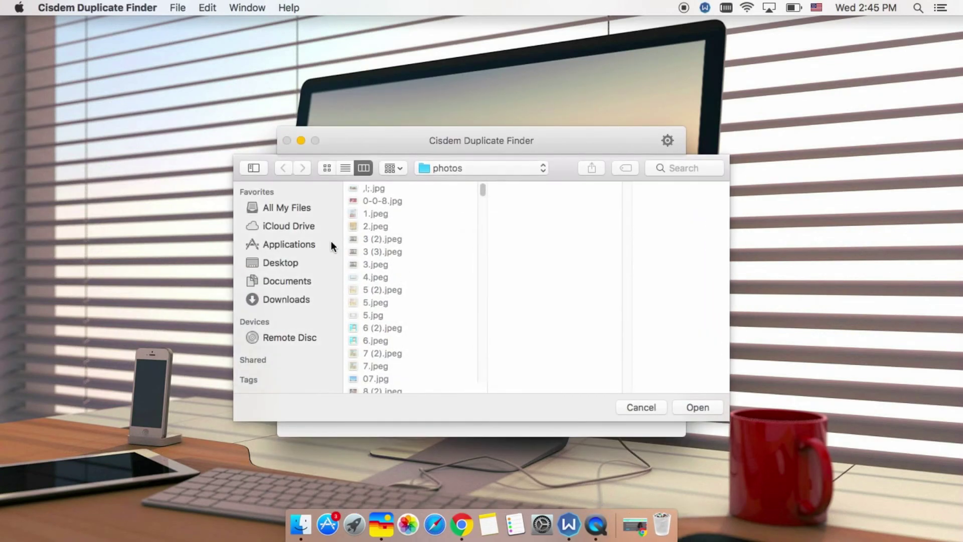
click(316, 241)
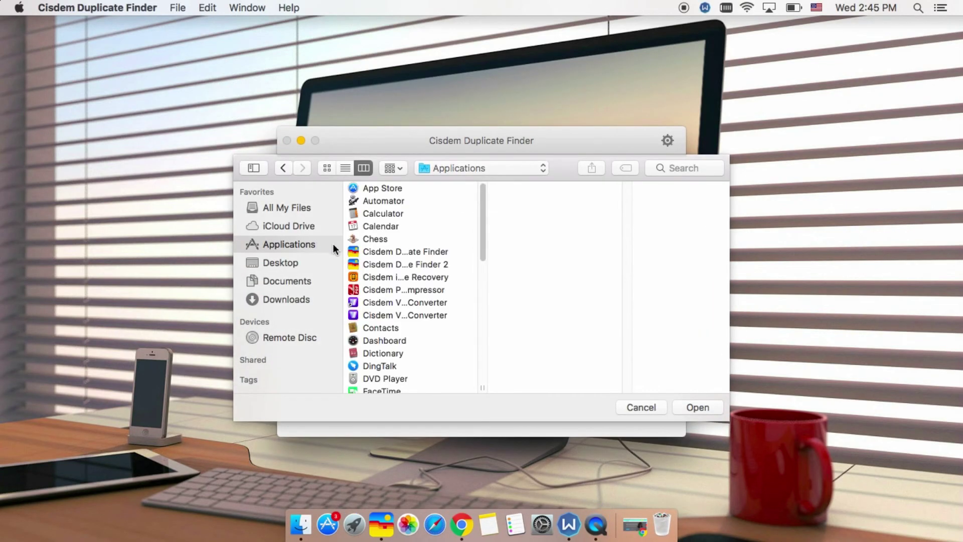
click(397, 254)
scroll(412, 329, down, 5)
click(393, 351)
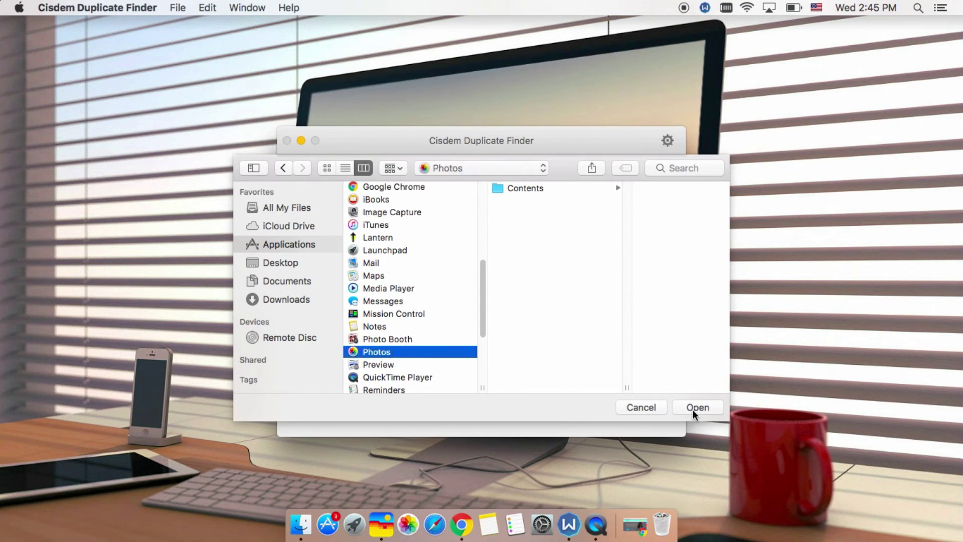
click(692, 407)
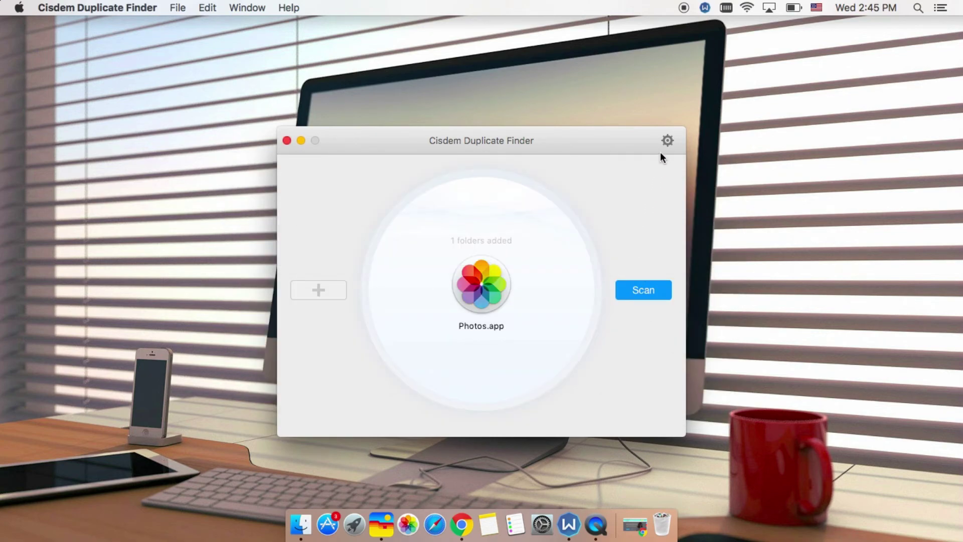
click(668, 141)
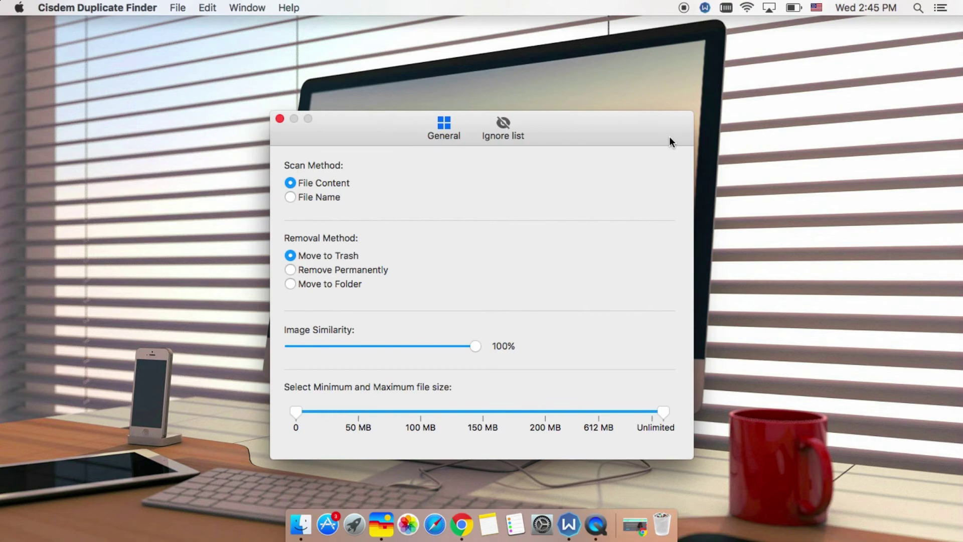
click(500, 125)
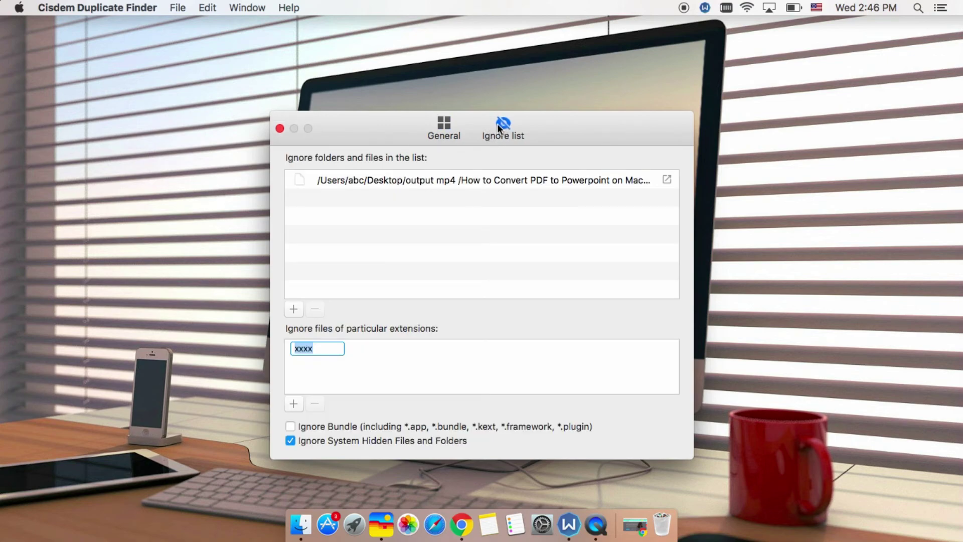
click(444, 127)
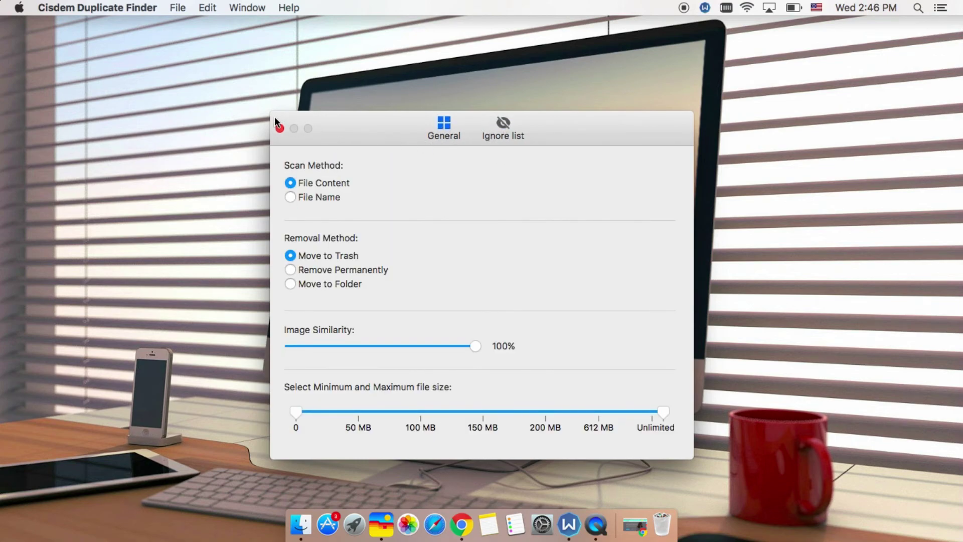
click(280, 129)
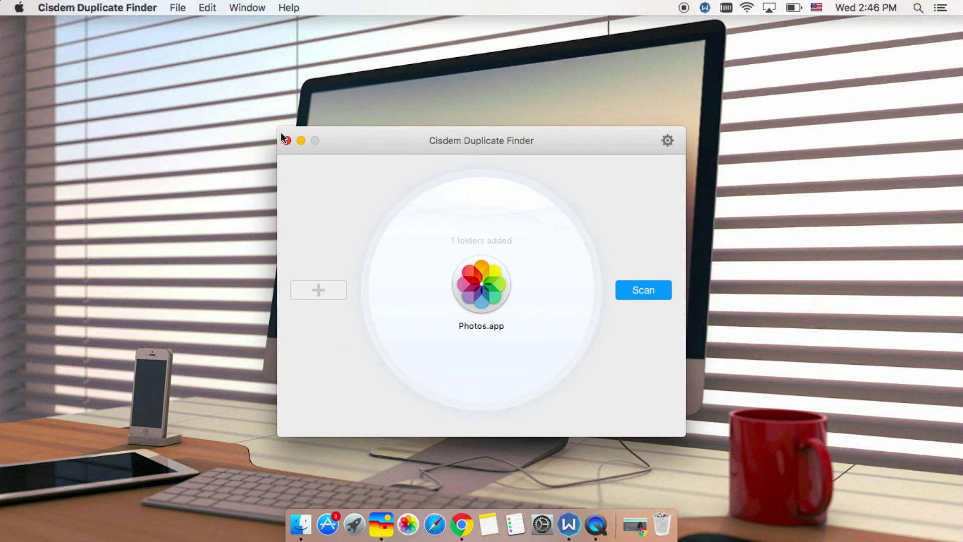
- Scan the added Photos library for duplicates and wait for the 175-file results
click(651, 293)
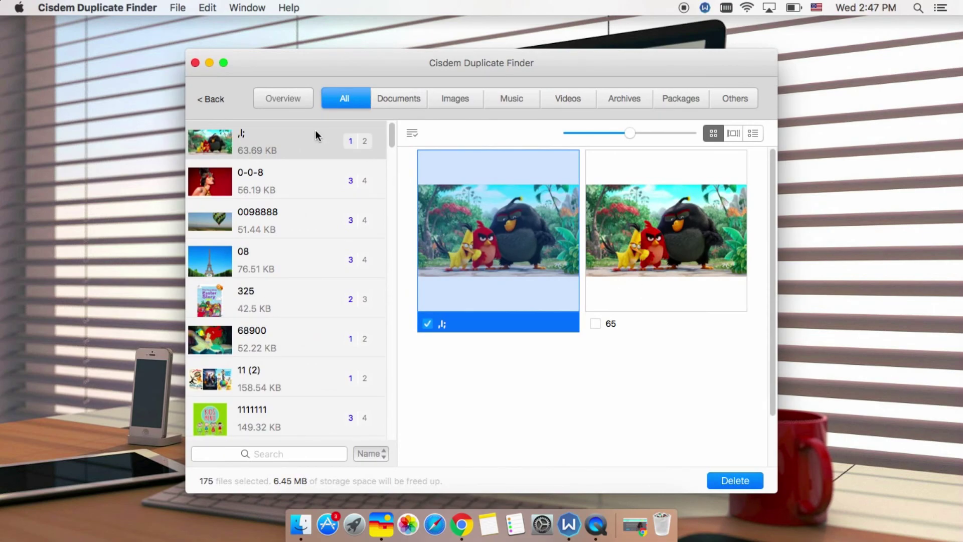
- Check the Overview size breakdown, then preview the 11 (2) duplicate group
click(299, 97)
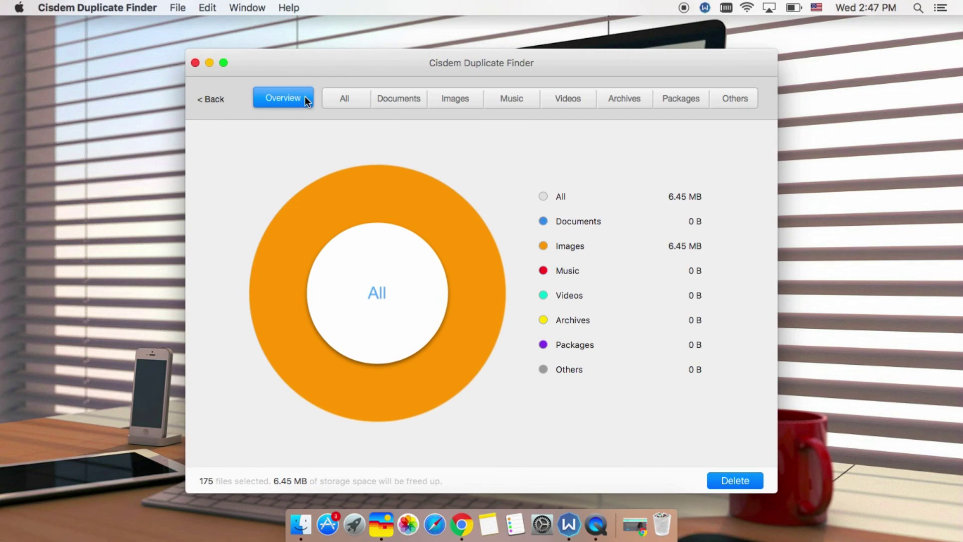
click(337, 96)
click(286, 377)
- Check each category from Documents to Others, then show the 0-0-8 group's images
click(409, 98)
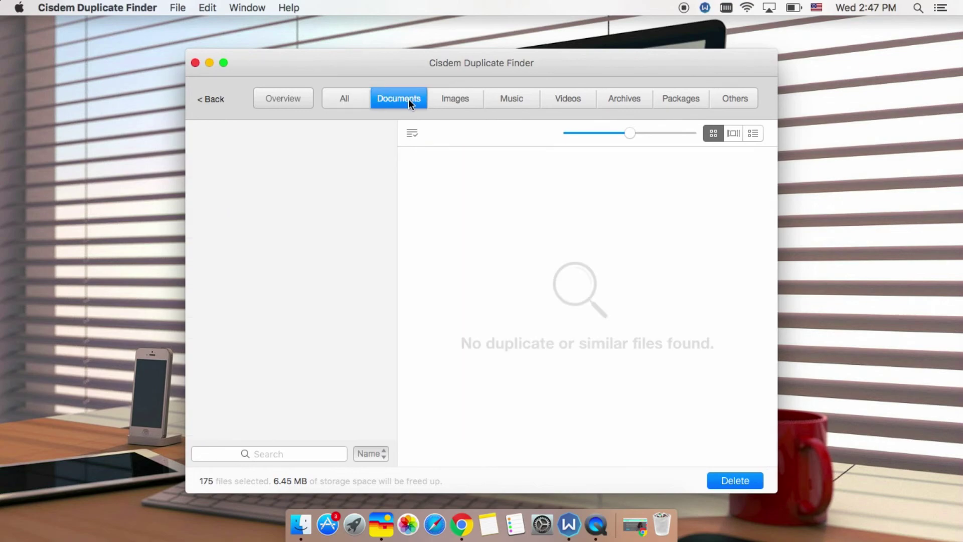
click(463, 99)
click(519, 102)
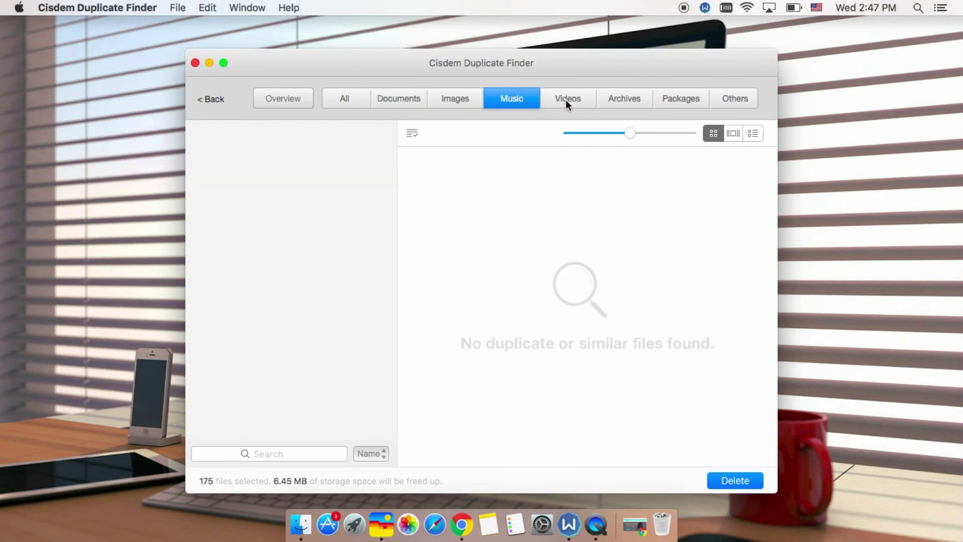
click(566, 100)
click(630, 98)
click(693, 100)
click(740, 103)
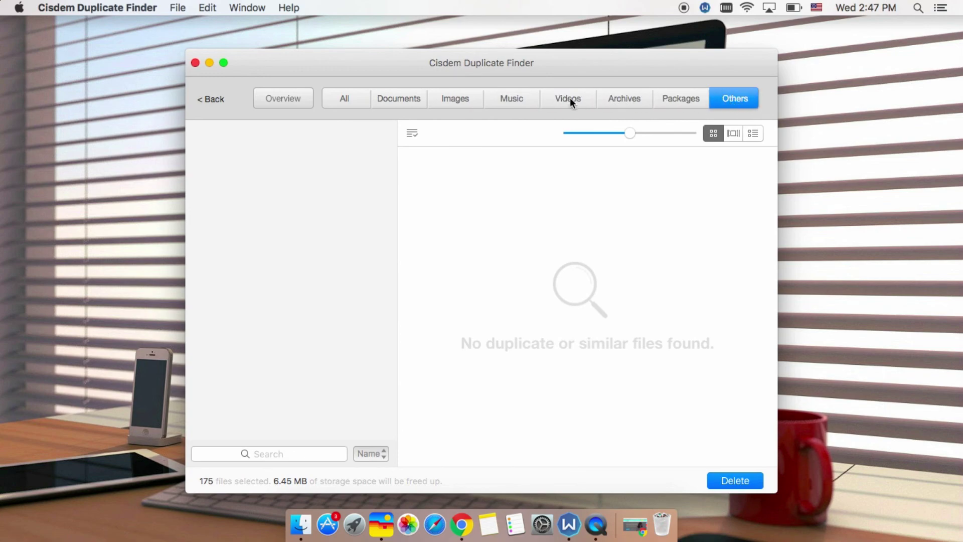
click(345, 99)
- Preview the duplicate groups 0-0-8, 0098888, 08 and 325
click(260, 179)
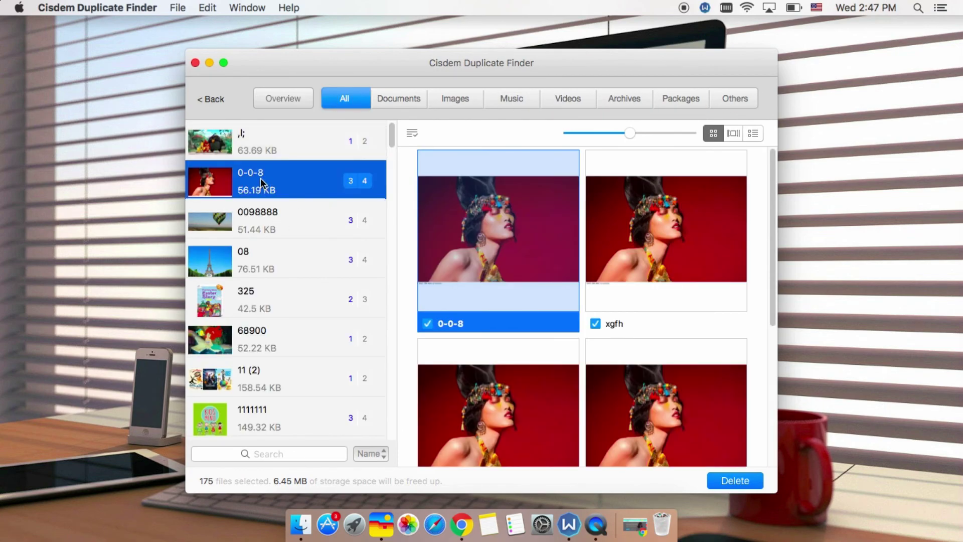
scroll(734, 313, down, 4)
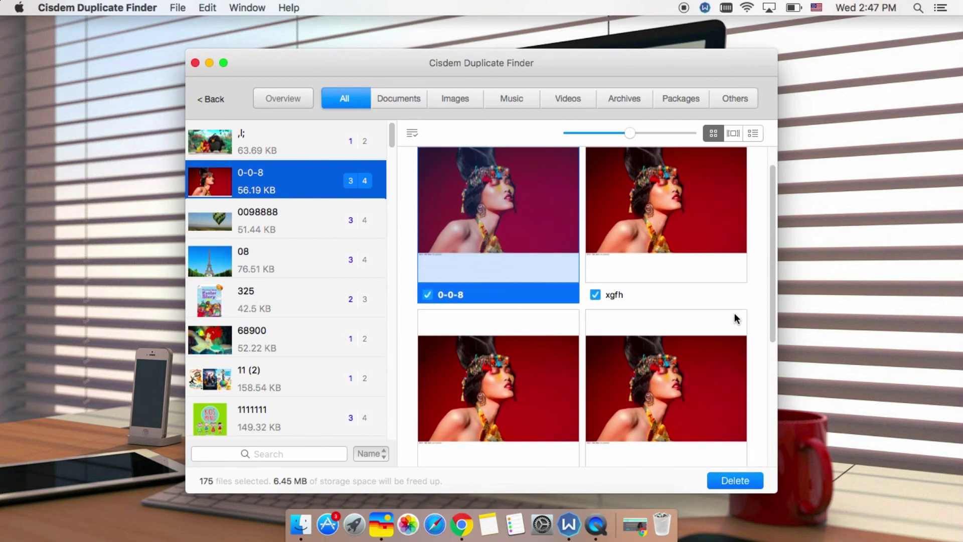
scroll(733, 312, down, 2)
scroll(733, 312, up, 6)
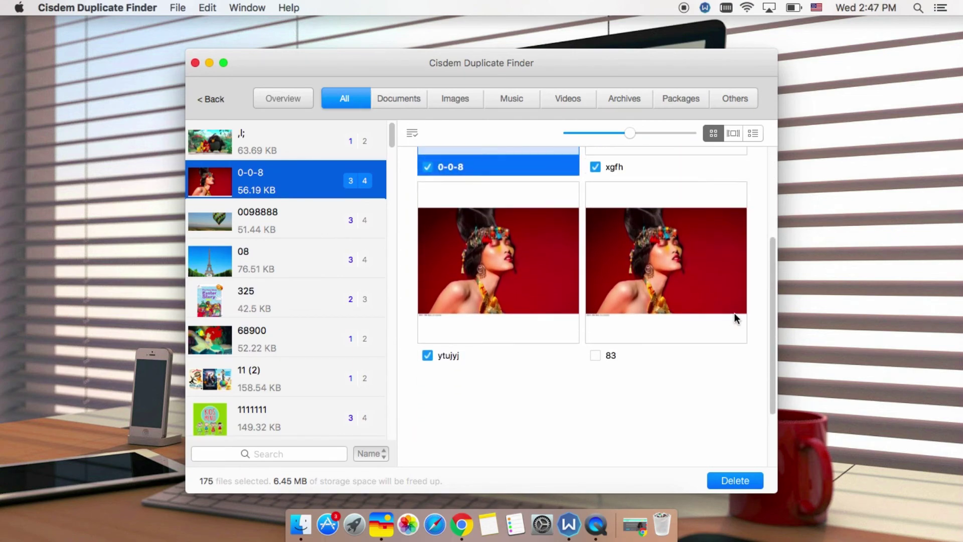
click(296, 220)
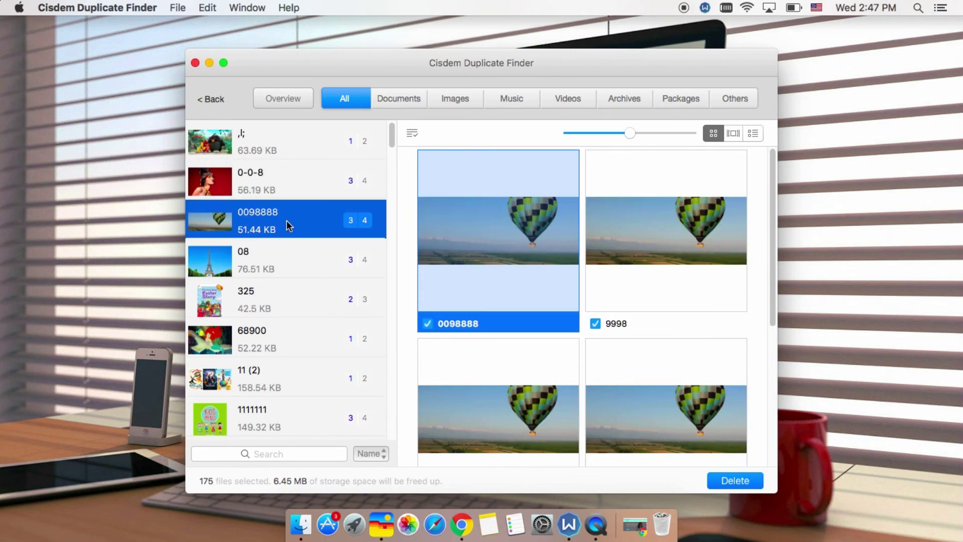
click(313, 266)
click(294, 307)
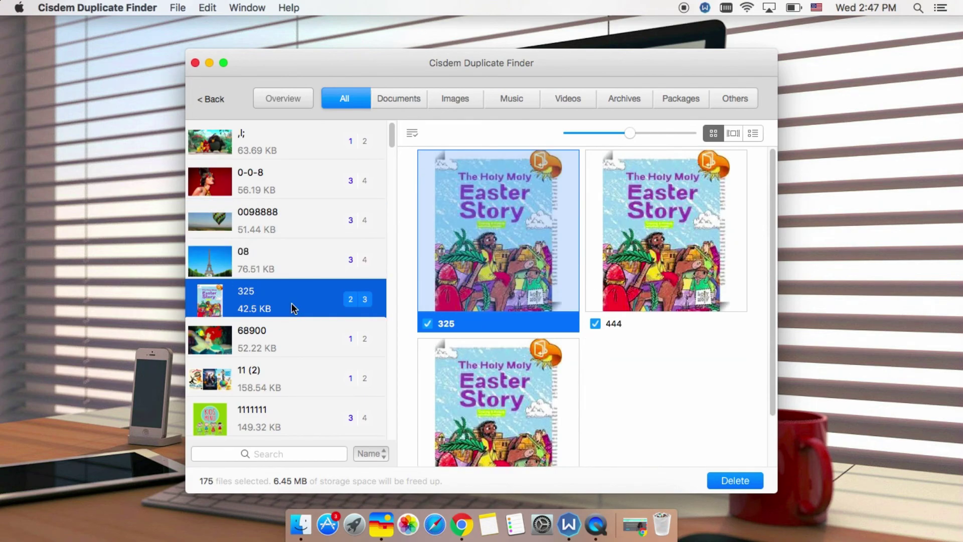
- Preview groups 68900 and 11 (2), then show the Images category's selection options
click(302, 330)
click(315, 371)
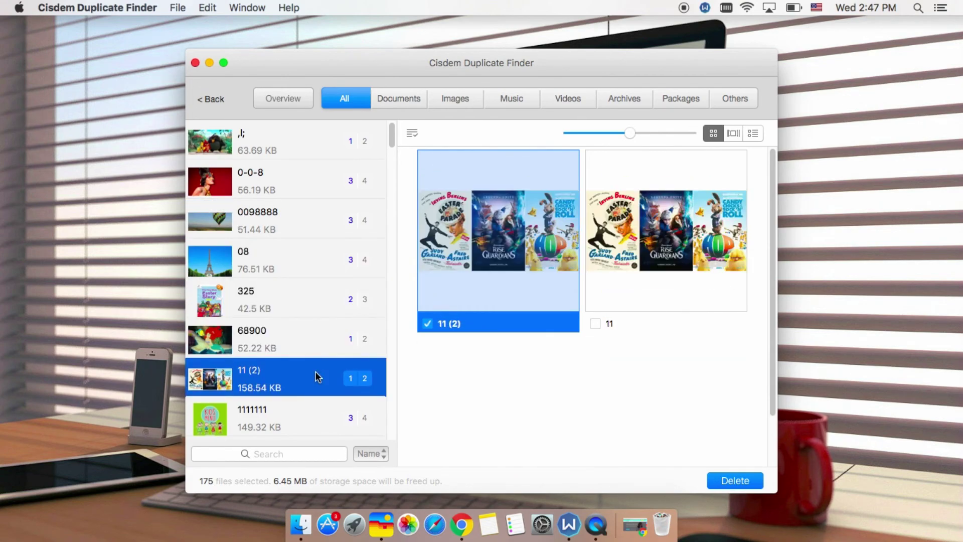
click(455, 98)
click(412, 133)
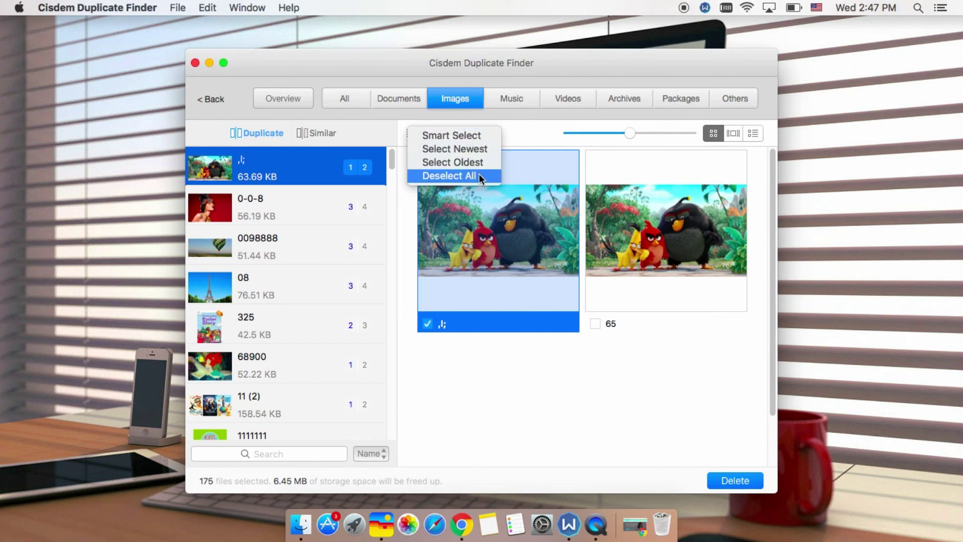
- Smart Select the duplicates, move the 175 selected files to Trash, and check the Overview
click(477, 139)
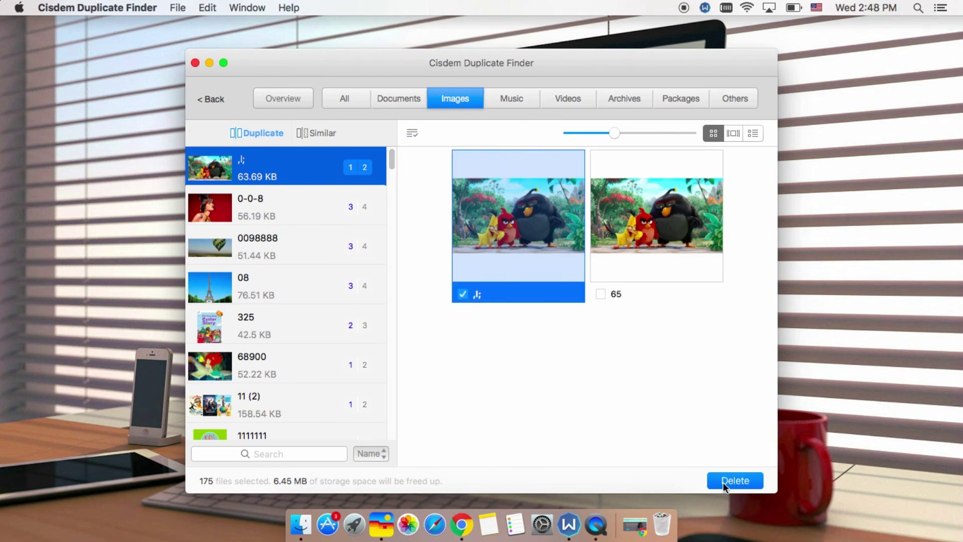
click(732, 482)
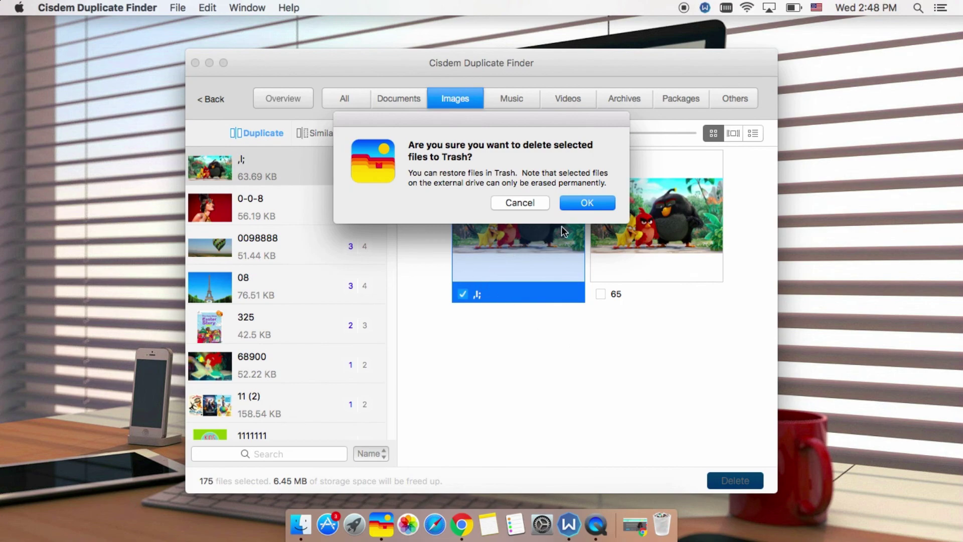
click(581, 206)
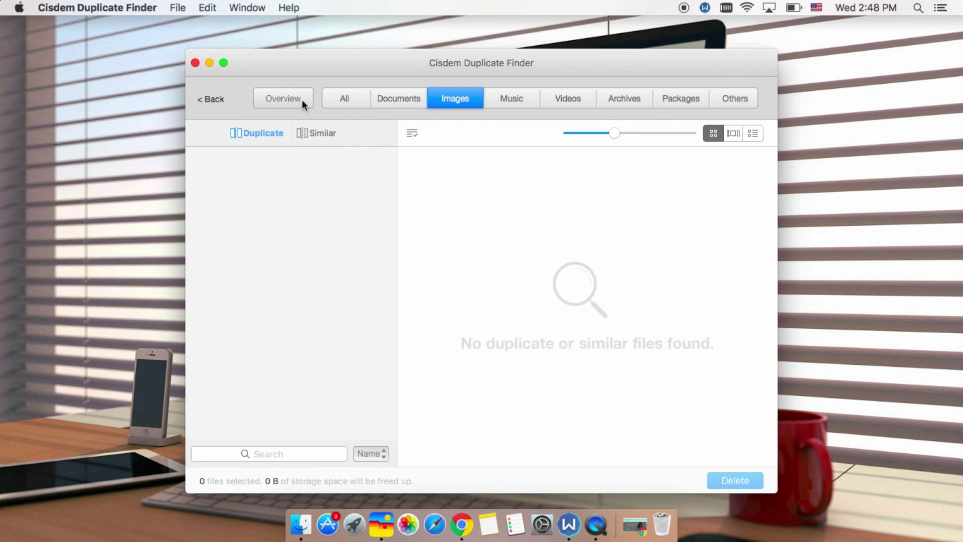
click(302, 99)
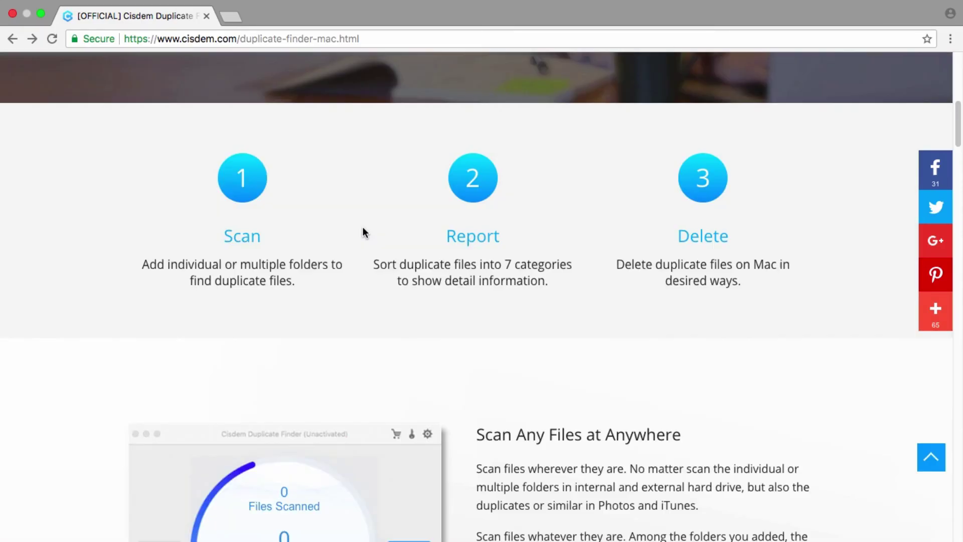
scroll(364, 232, down, 2)
scroll(364, 232, down, 3)
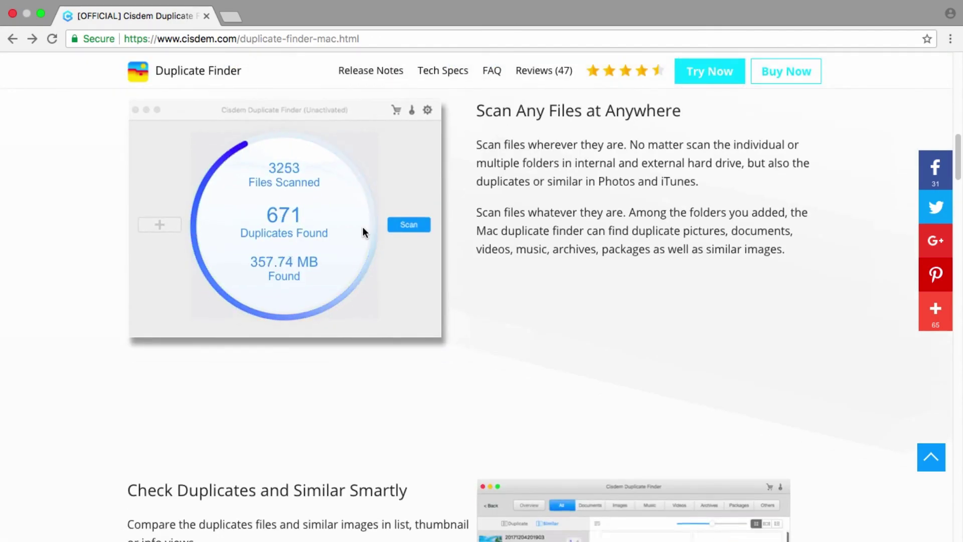
scroll(364, 231, down, 5)
scroll(363, 232, down, 5)
scroll(364, 232, down, 2)
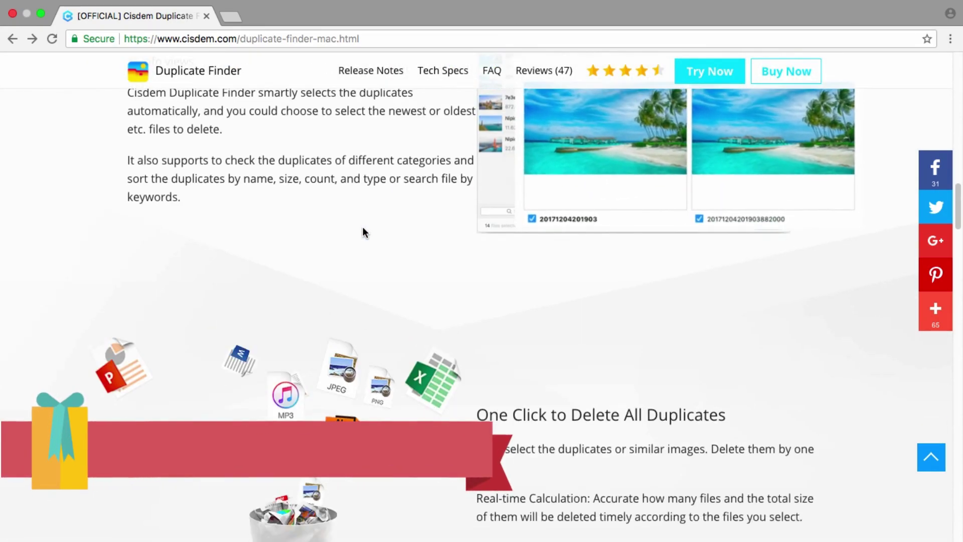
scroll(364, 232, down, 3)
scroll(364, 232, down, 5)
scroll(363, 232, down, 5)
scroll(364, 232, down, 4)
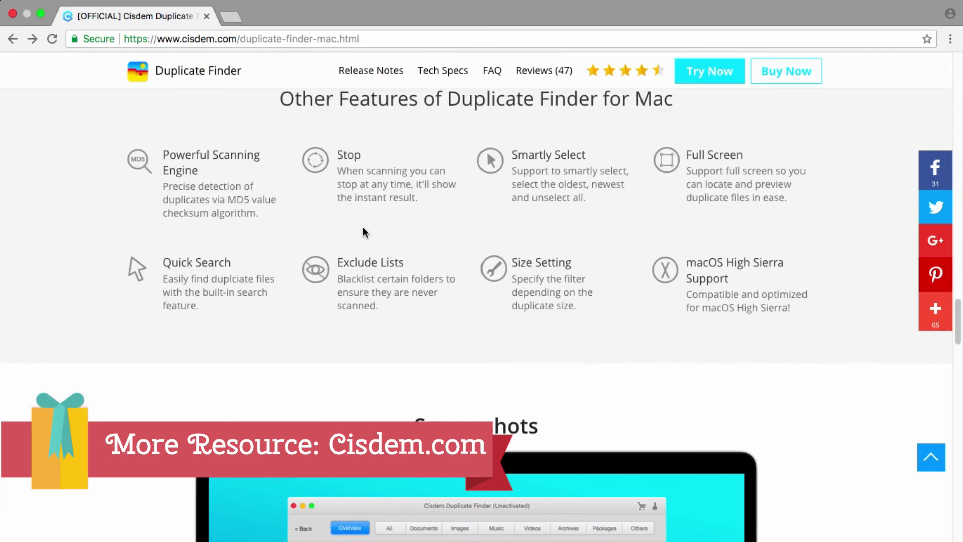
scroll(363, 232, down, 5)
scroll(363, 231, down, 5)
scroll(363, 232, down, 3)
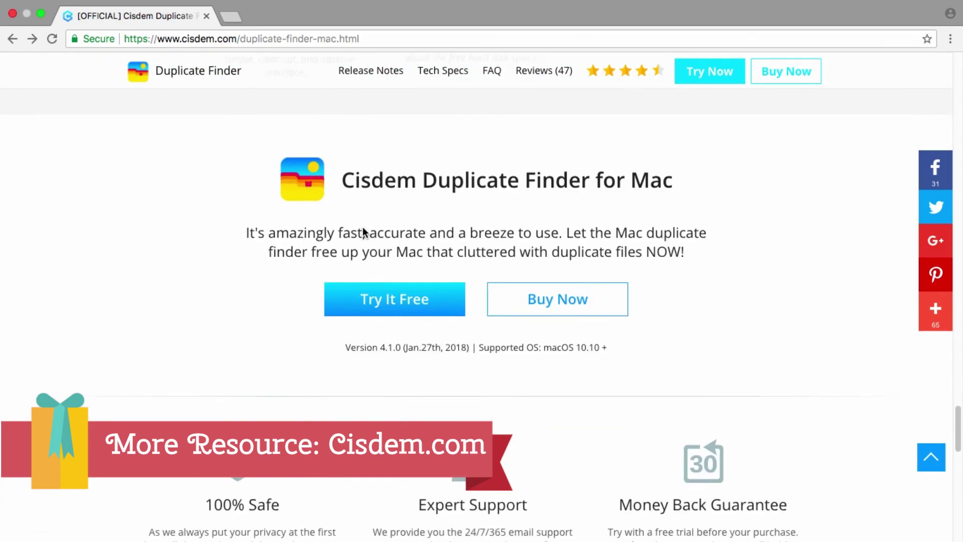
scroll(364, 233, down, 3)
scroll(363, 232, down, 5)
scroll(363, 232, down, 4)
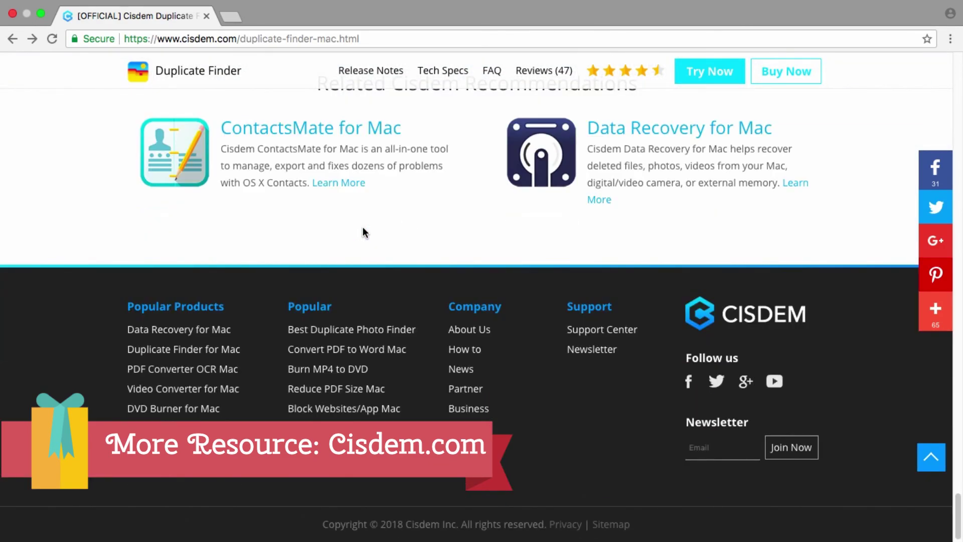
- Open the Cisdem Learning Resource Center from the product page, then close Chrome
click(464, 349)
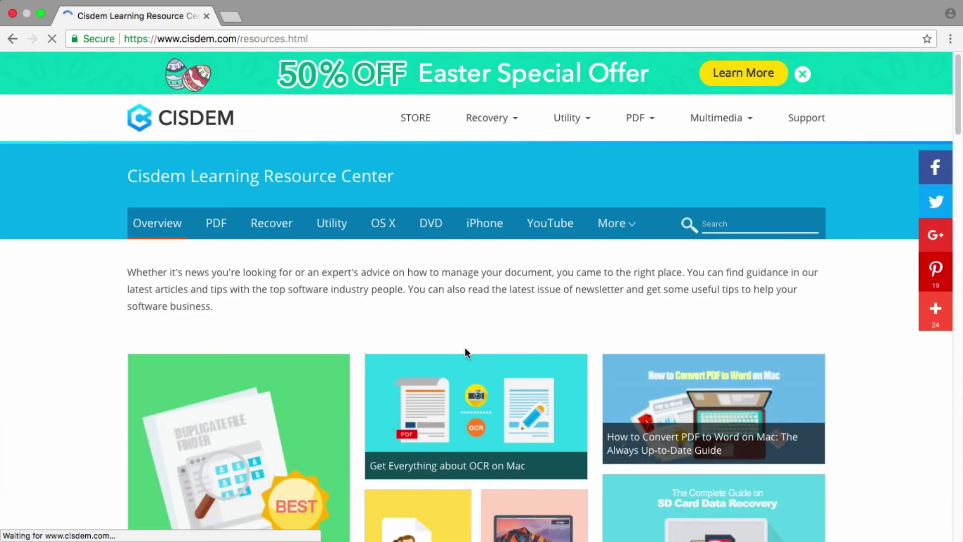
scroll(467, 354, down, 1)
scroll(468, 354, down, 2)
scroll(467, 354, down, 5)
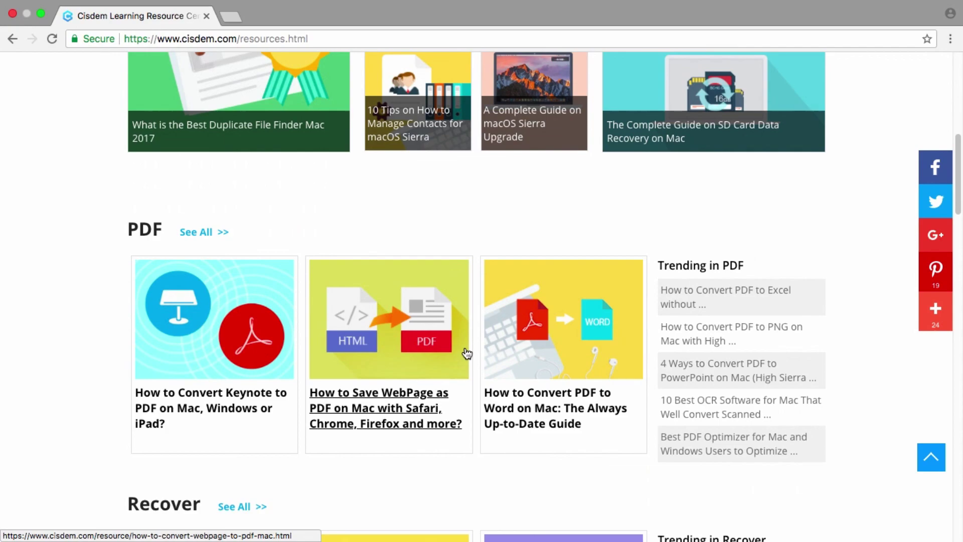
scroll(468, 354, up, 1)
scroll(468, 354, up, 4)
scroll(465, 347, up, 5)
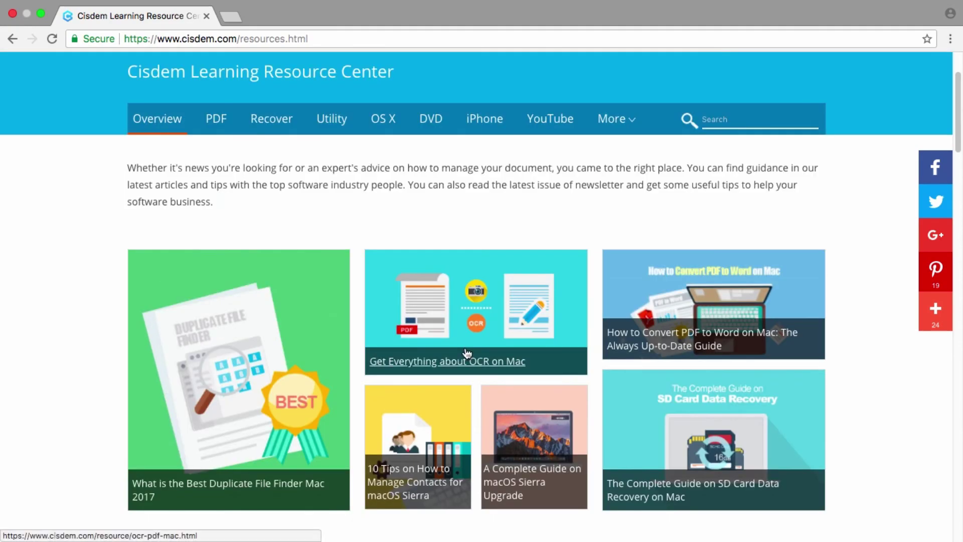
click(13, 14)
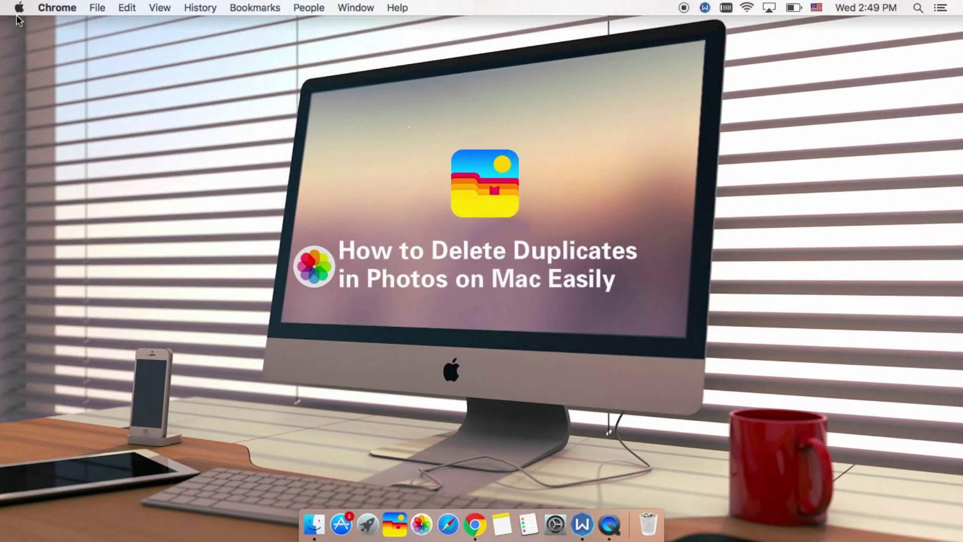